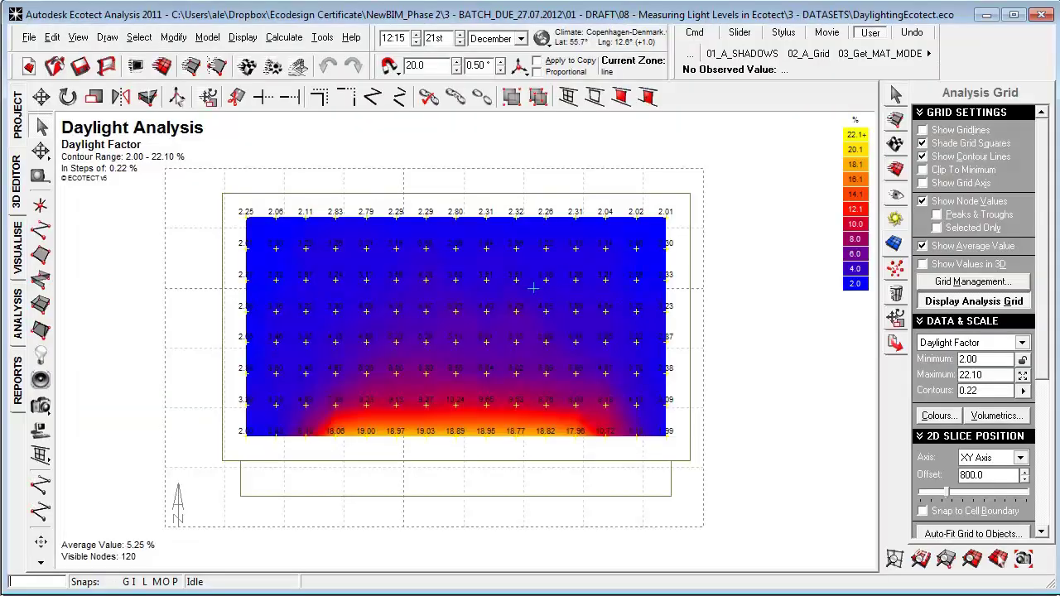
Lower the 2D slice offset to 780, inspect the grid in 3D, then return to plan view.
key("Page_Down")
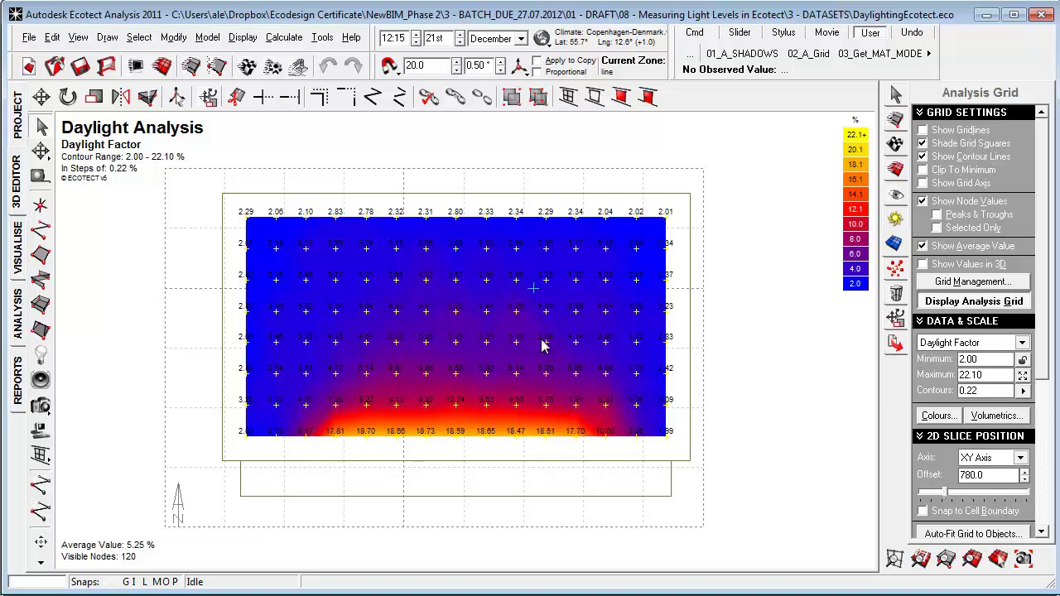
right_click_drag(525, 361, 509, 274)
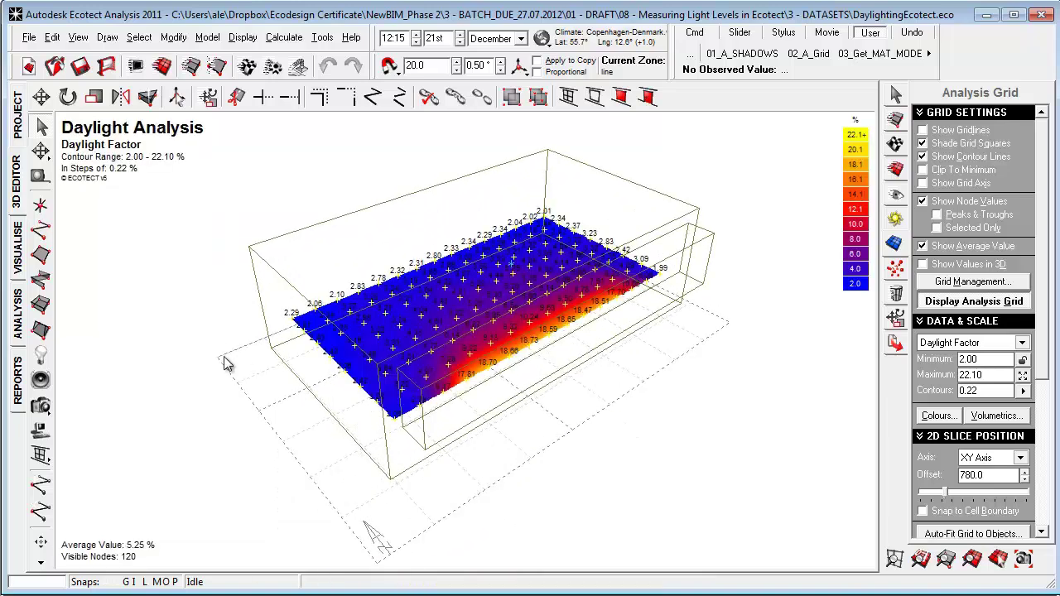
left_click(19, 259)
left_click(21, 197)
key("F8")
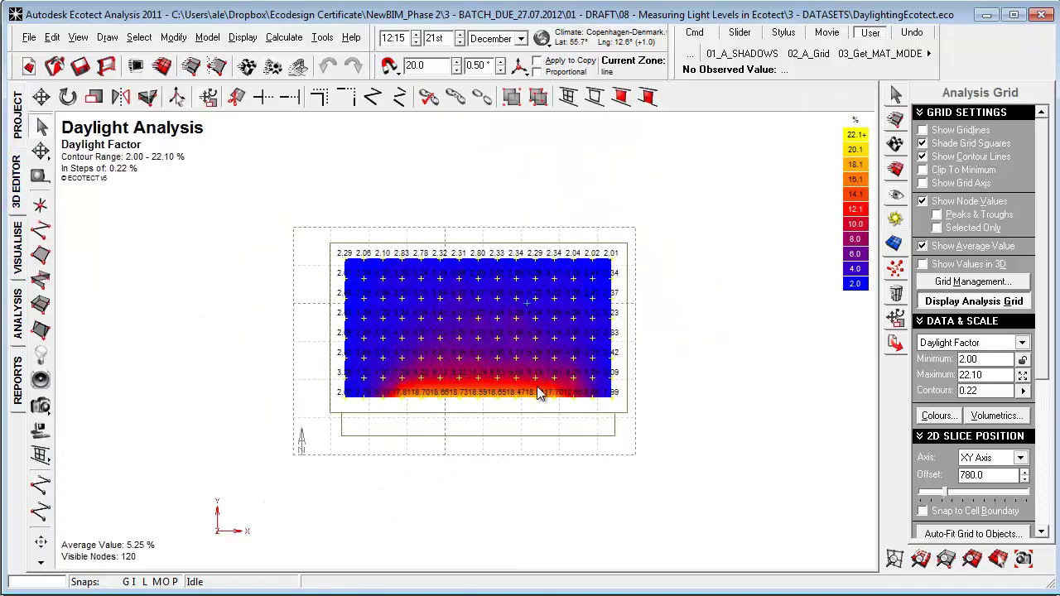
scroll(534, 364, "up", 2)
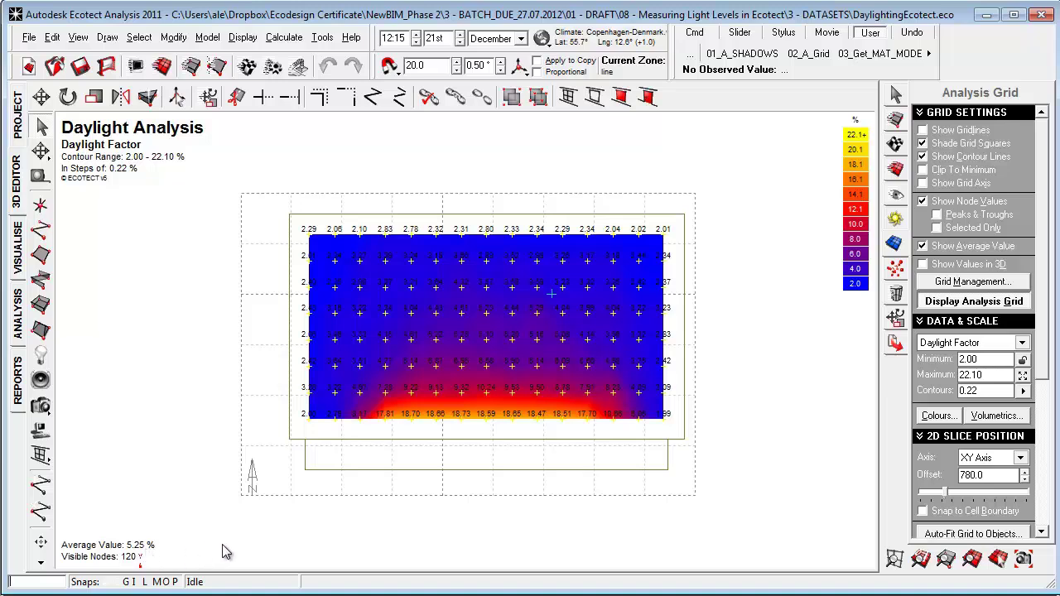
Display the grid as Daylighting Levels in lux, then switch back to Daylight Factor.
left_click(1009, 345)
left_click(954, 369)
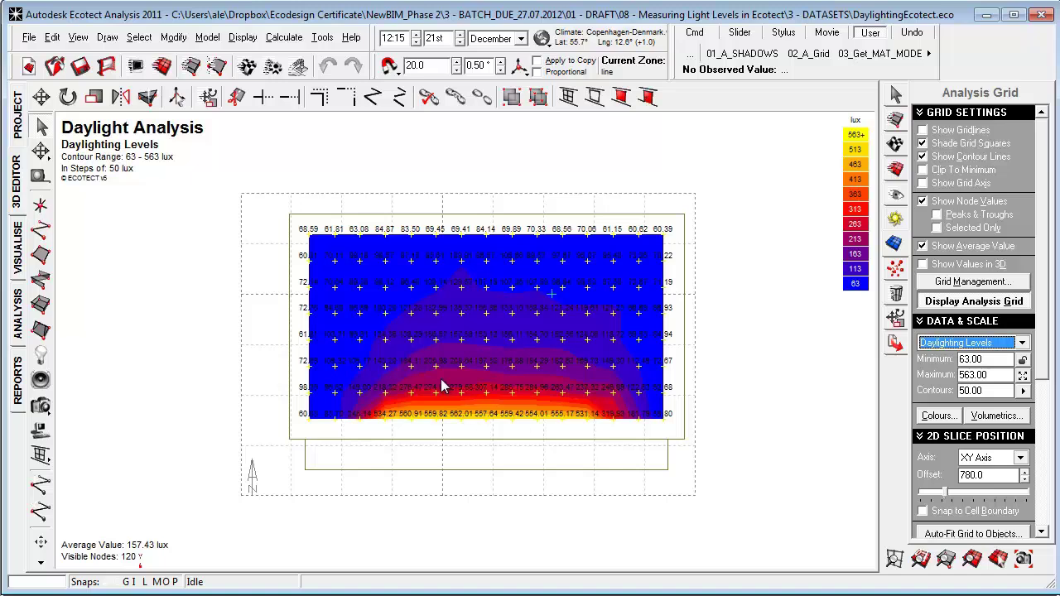
key("Up")
key("Tab")
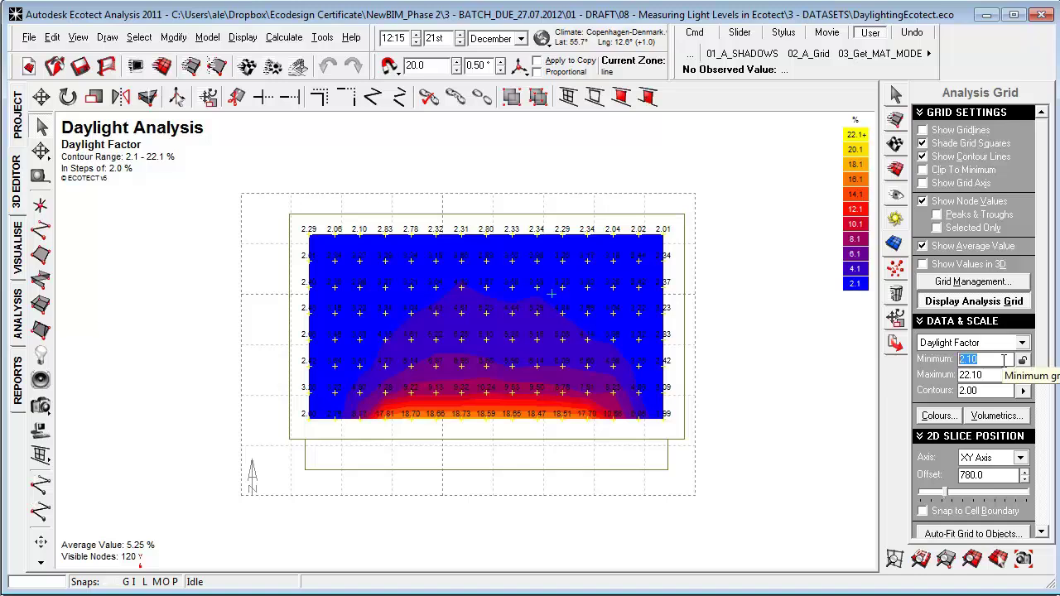
Set the grid scale to 0–2 %, then fit it to the data's full range.
type("0")
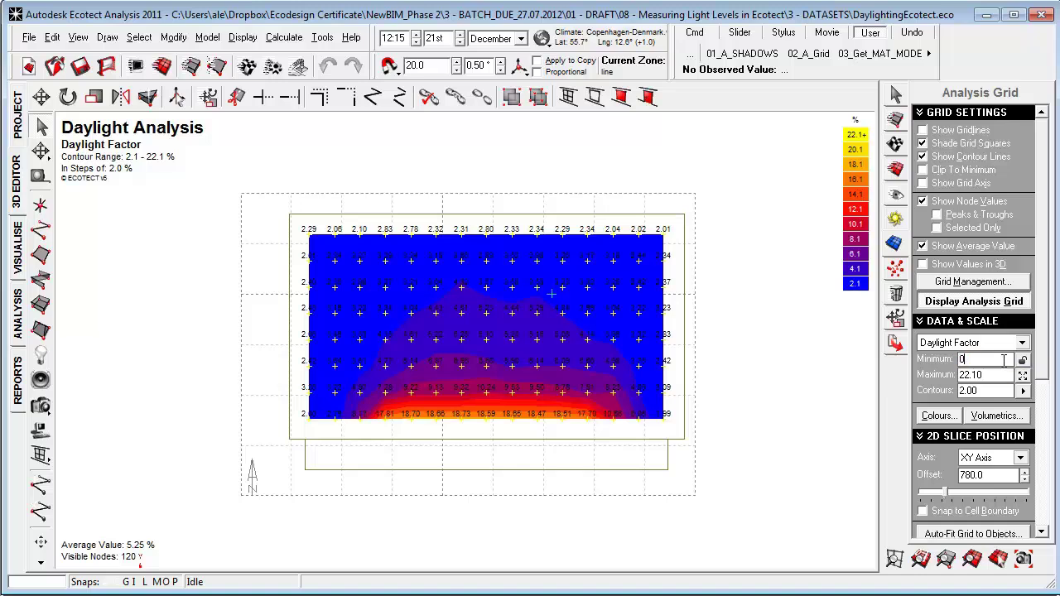
key("Tab")
type("2")
key("Return")
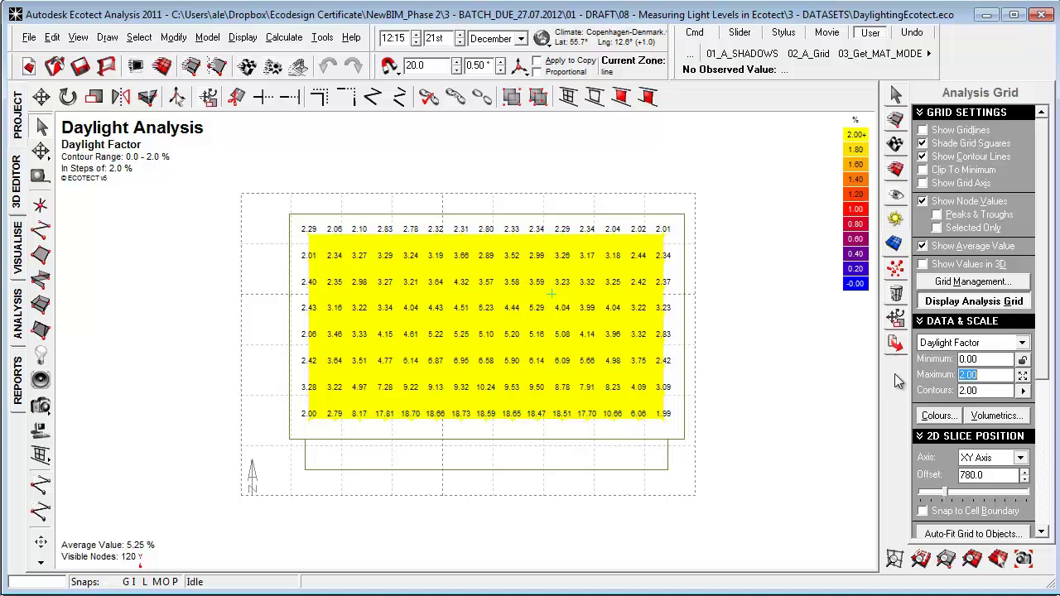
left_click(1023, 375)
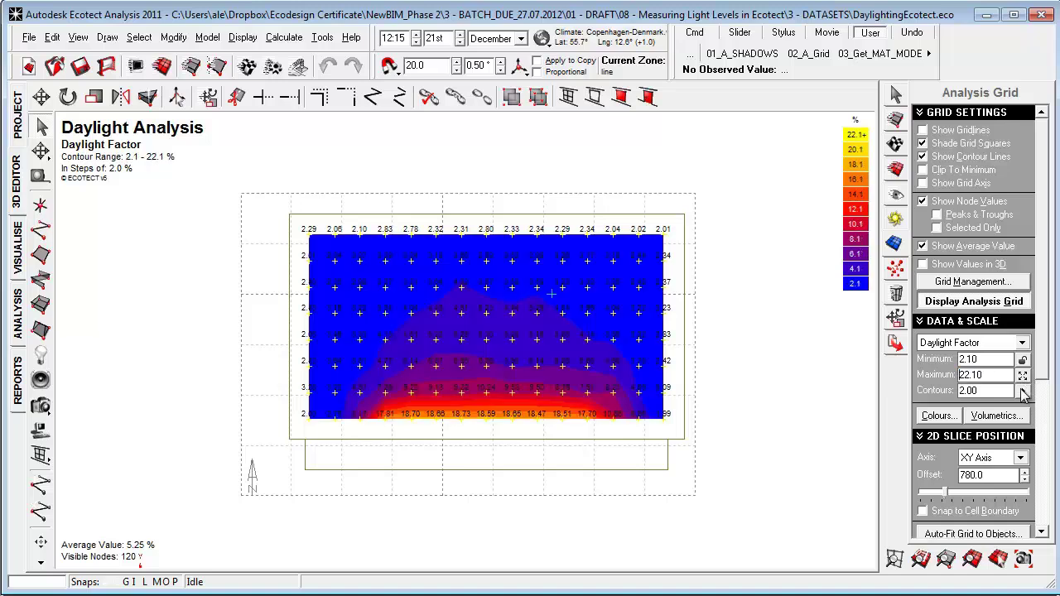
Set the contour step to 5, then refine it to 0.20 %.
left_click(1025, 393)
type("5")
key("Return")
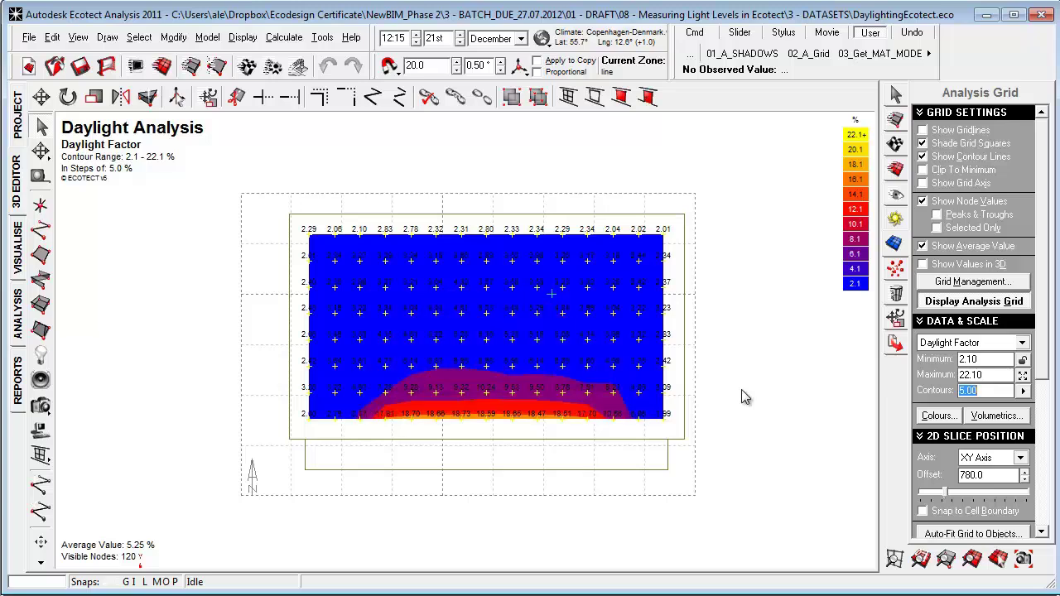
type("0.2")
key("Return")
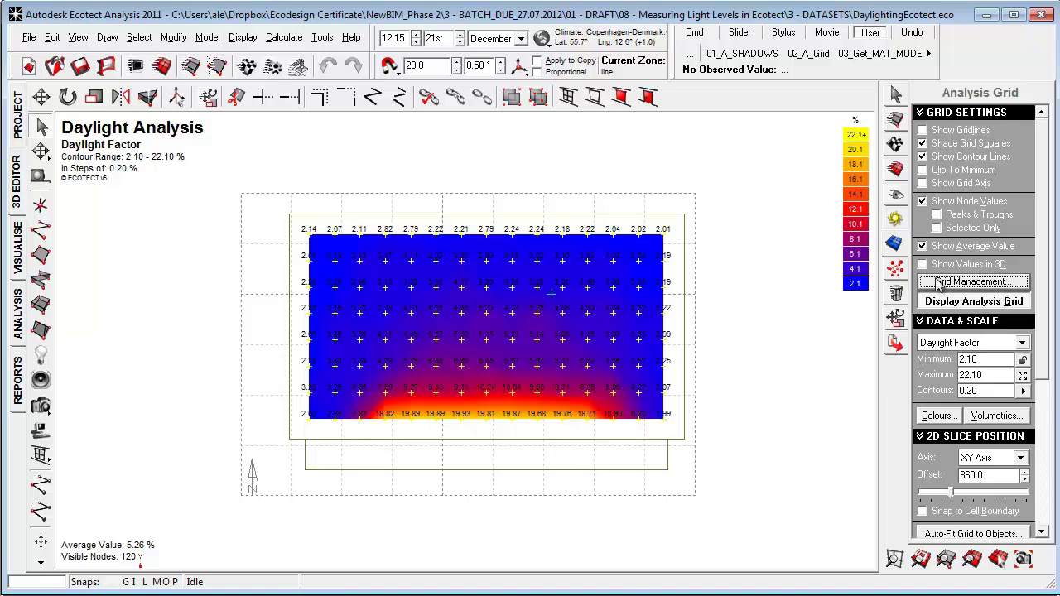
Generate the node-percentage-per-contour-band report from Grid Management's Manage Grid Data tab.
left_click(973, 282)
left_click(496, 235)
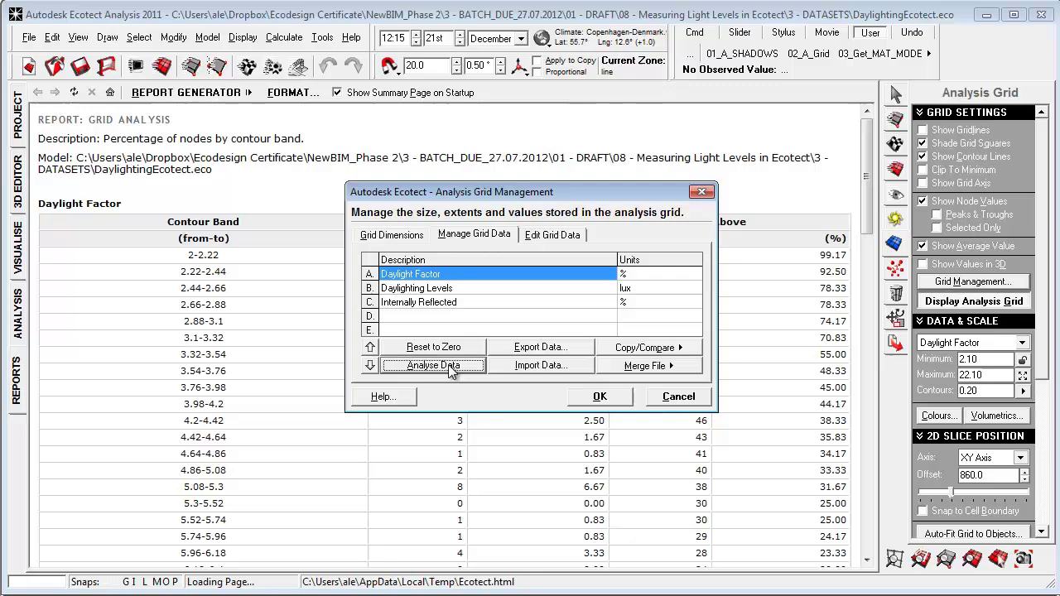
left_click_drag(510, 191, 266, 194)
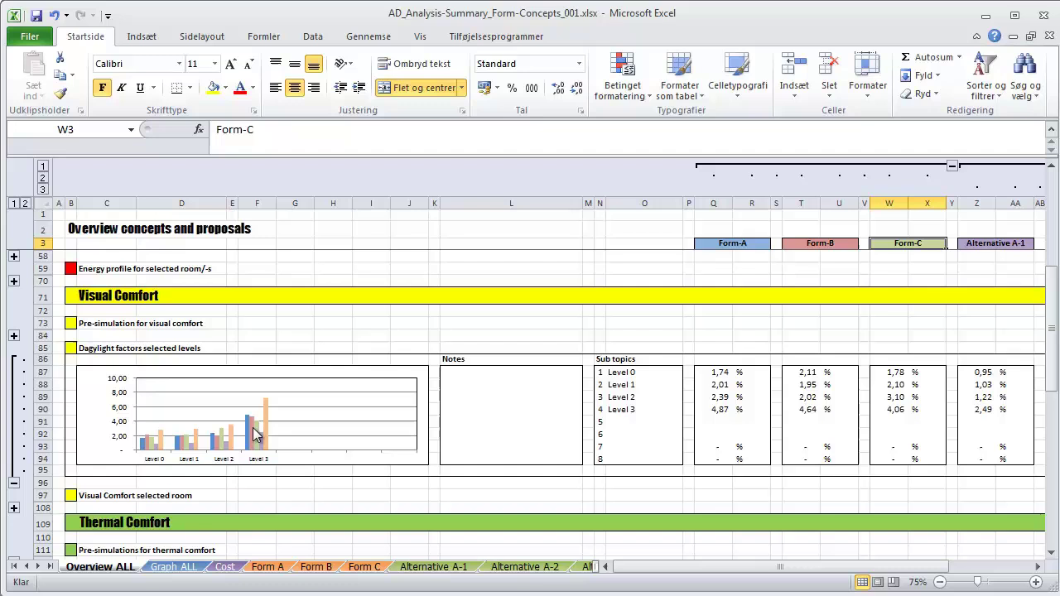
left_click(257, 324)
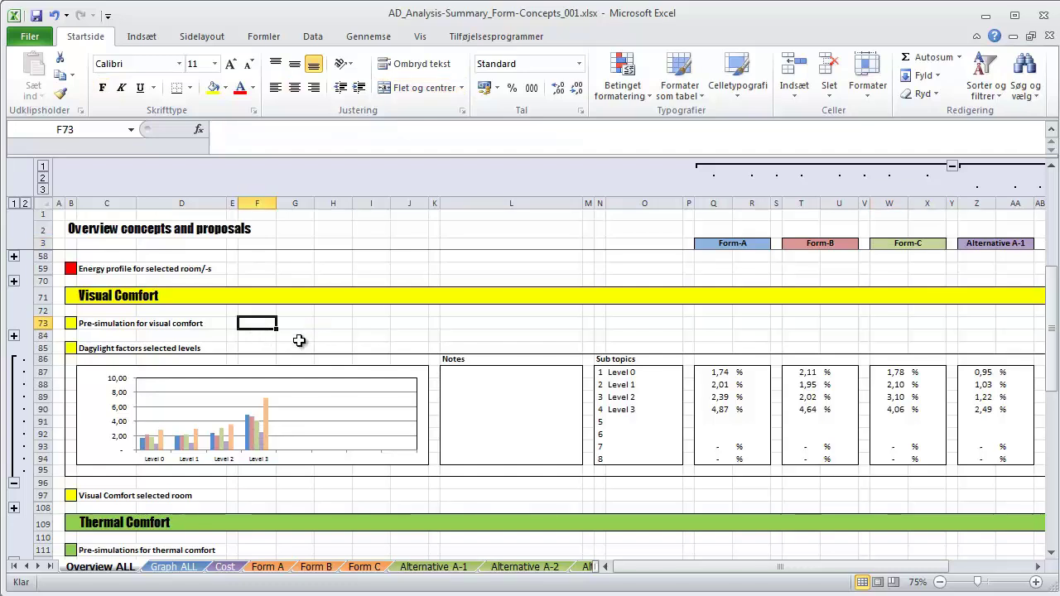
scroll(273, 351, "down", 1)
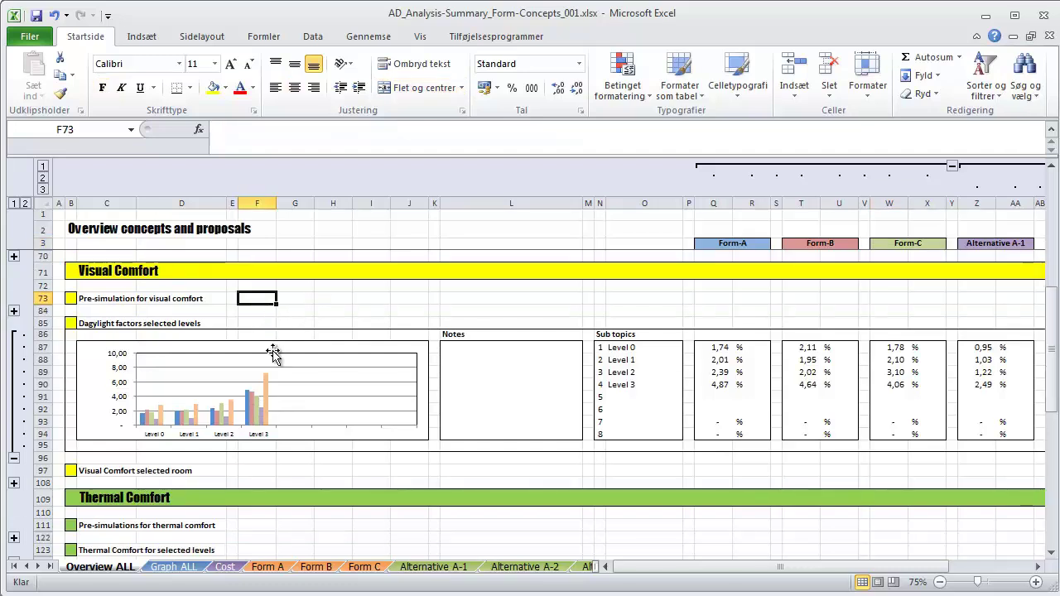
left_click(573, 311)
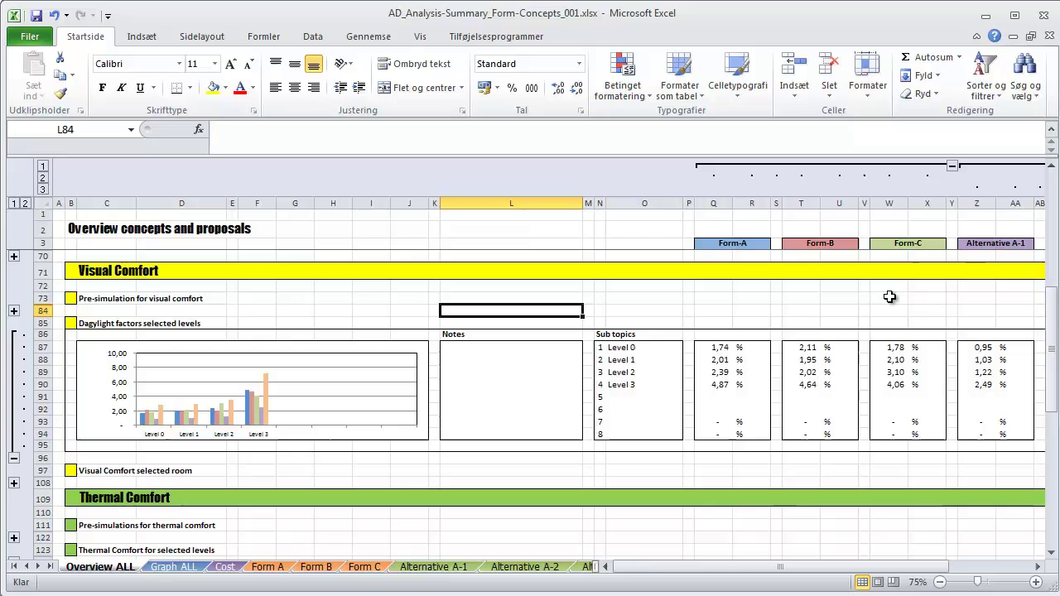
left_click(294, 311)
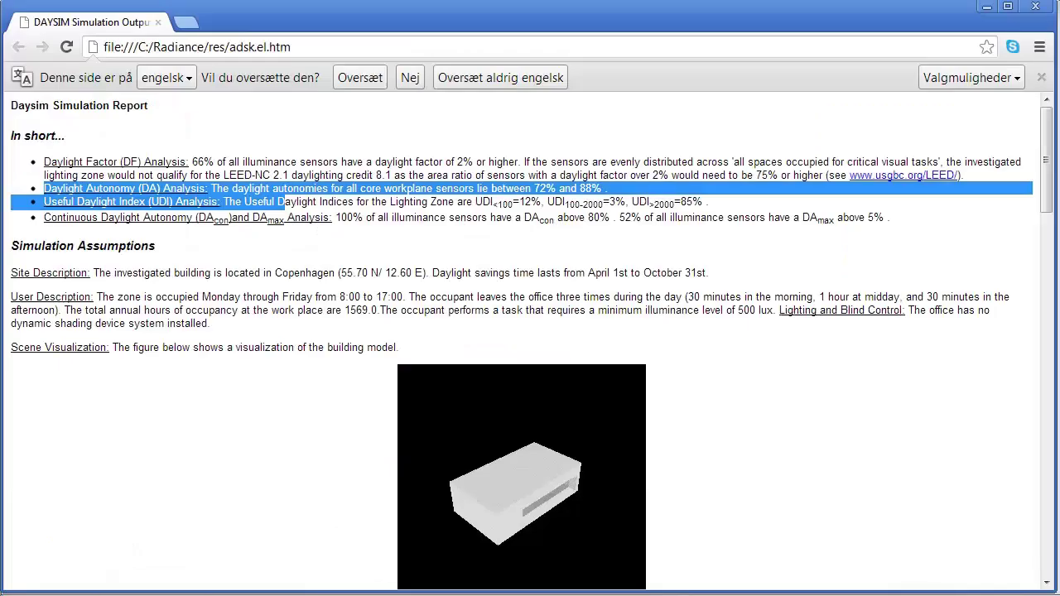
left_click(300, 441)
scroll(311, 443, "down", 15)
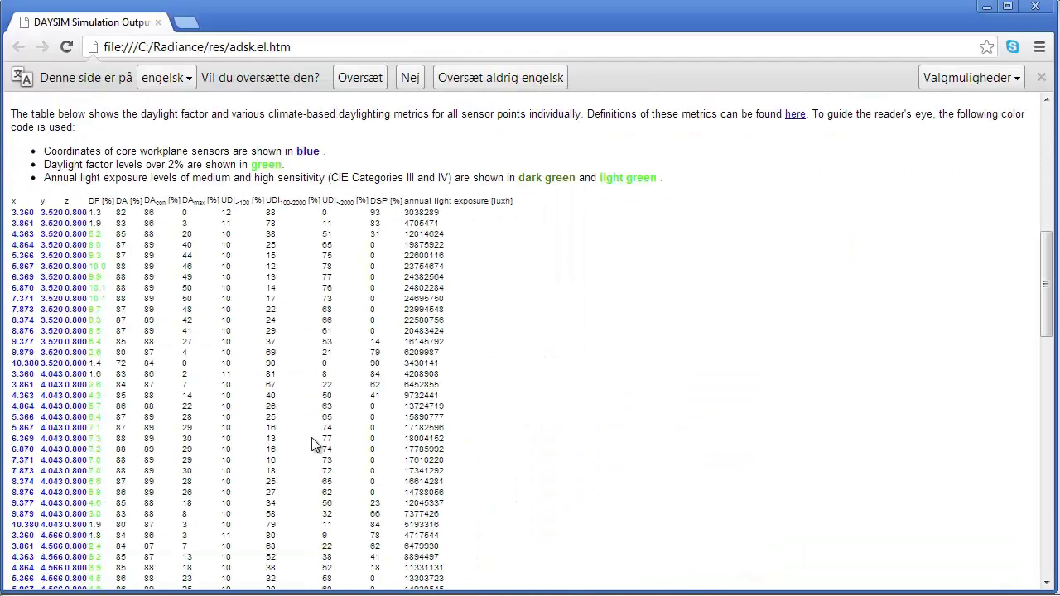
scroll(312, 440, "up", 15)
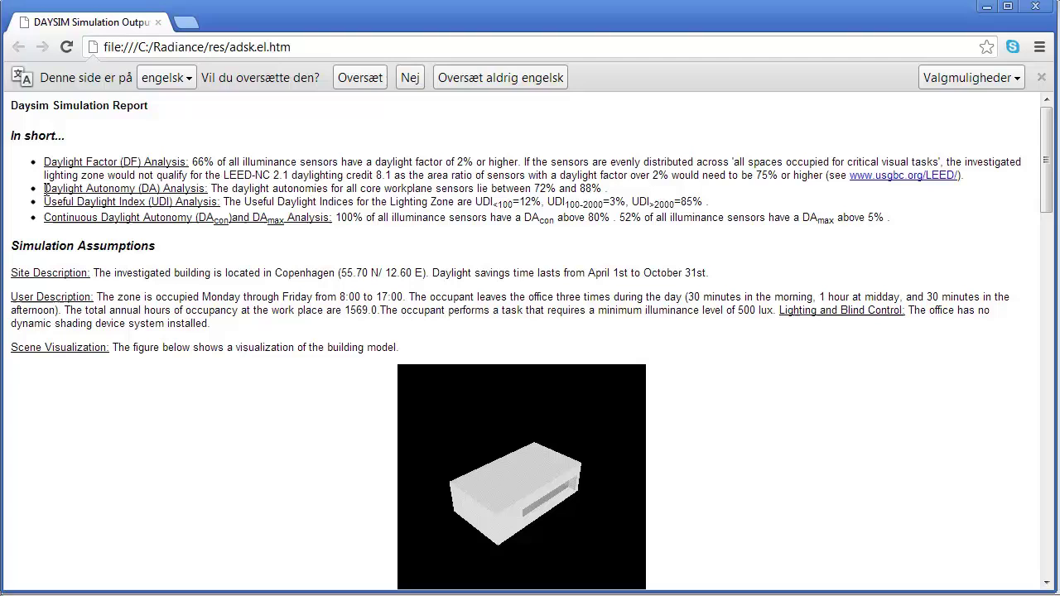
left_click_drag(44, 188, 204, 202)
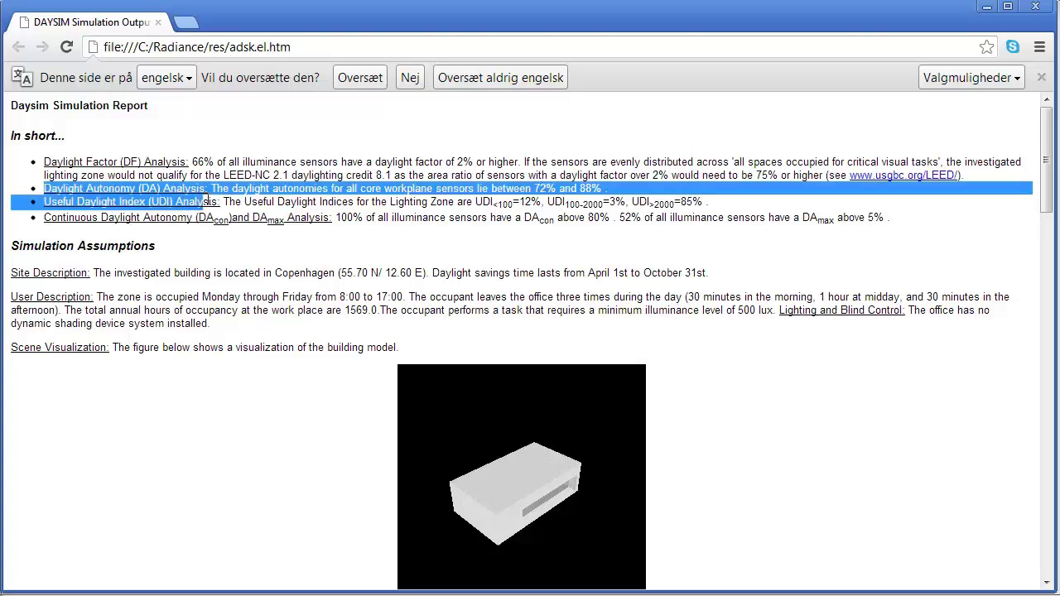
left_click(215, 249)
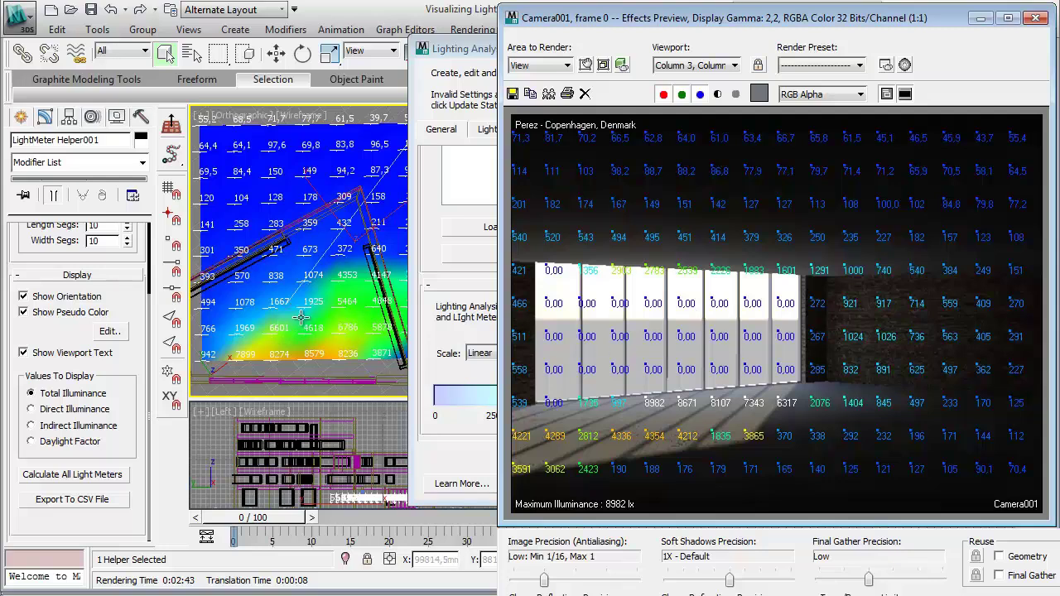
Set the Lighting Analysis Assistant's colour-coding maximum to 2500 lx.
left_click(445, 338)
key("BackSpace")
key("BackSpace")
key("BackSpace")
key("BackSpace")
key("BackSpace")
key("BackSpace")
key("BackSpace")
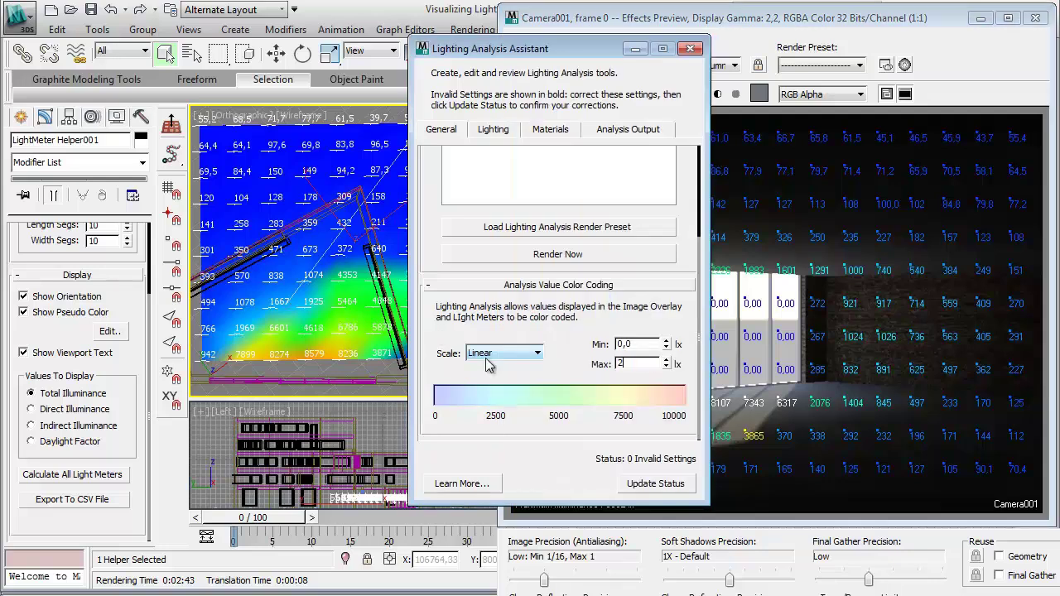
type("2500")
key("Return")
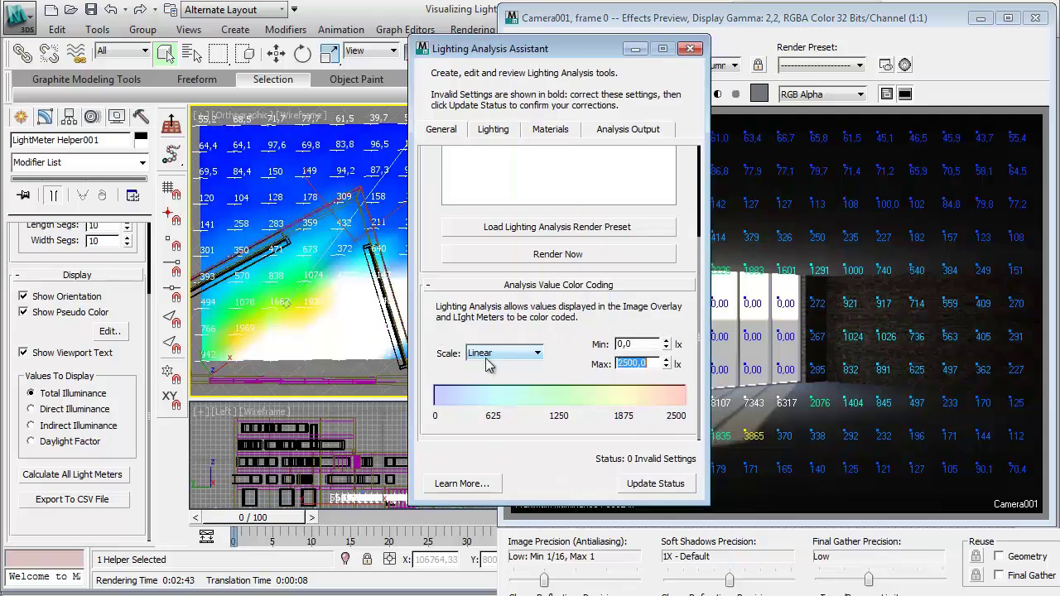